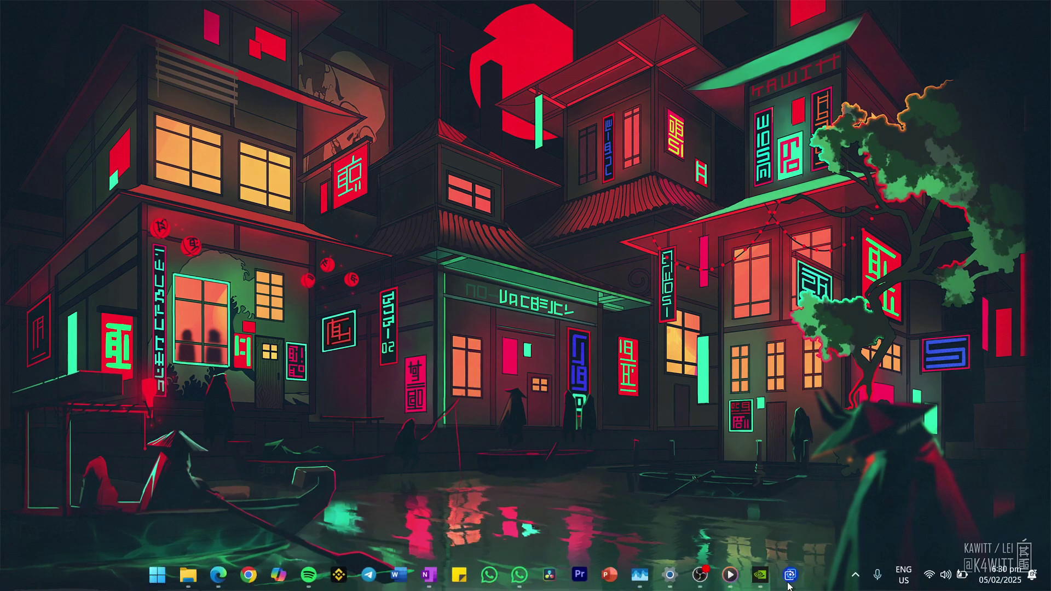
Launch Wallpaper Engine's editor, create a new wallpaper and browse the Pictures folder for images.
{"action": "left_click", "coordinate": [789, 579]}
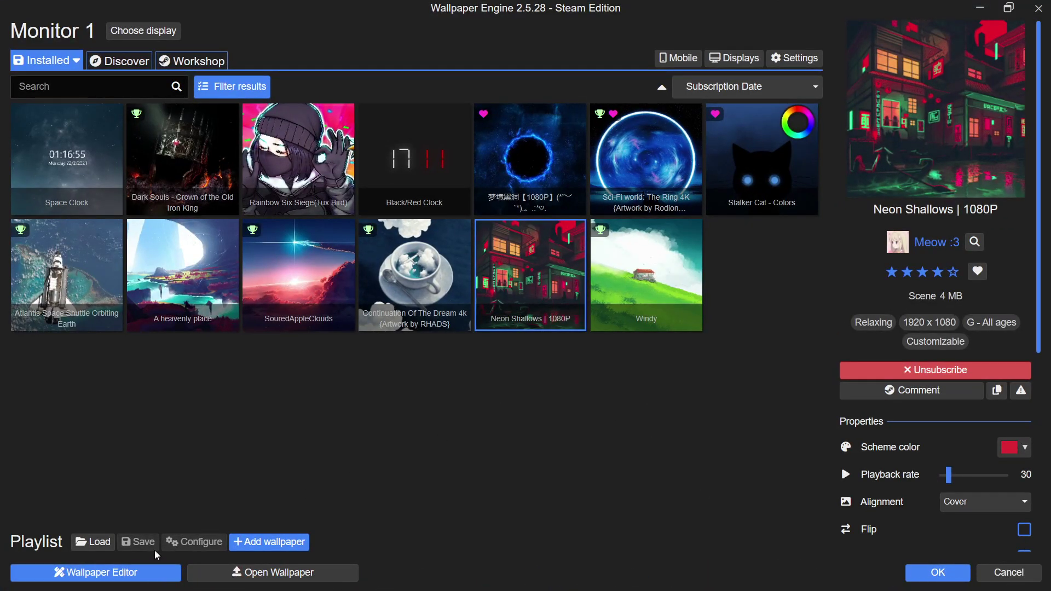
{"action": "left_click", "coordinate": [140, 572]}
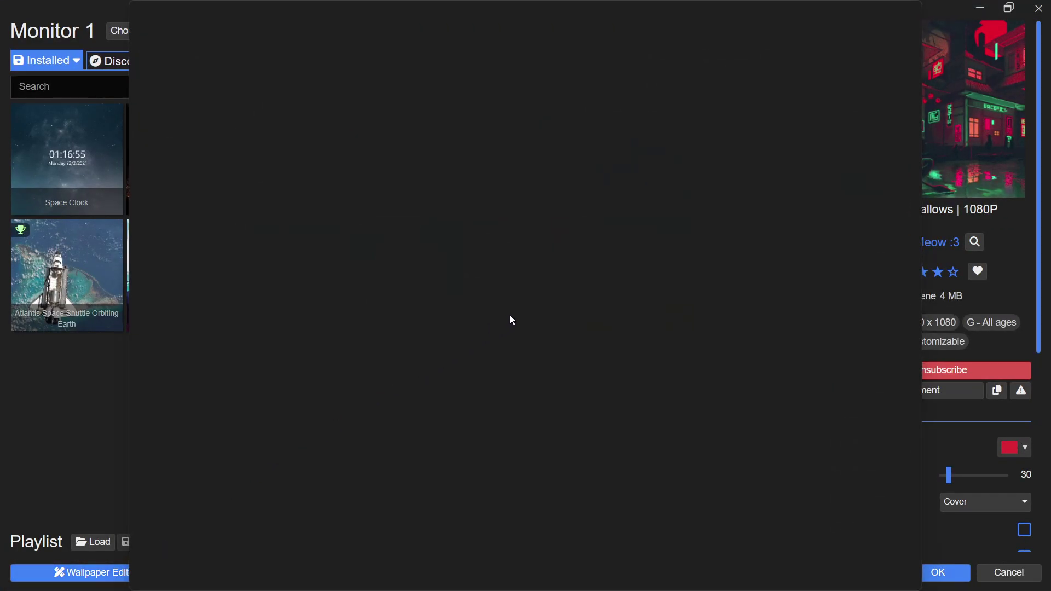
{"action": "left_click", "coordinate": [442, 156]}
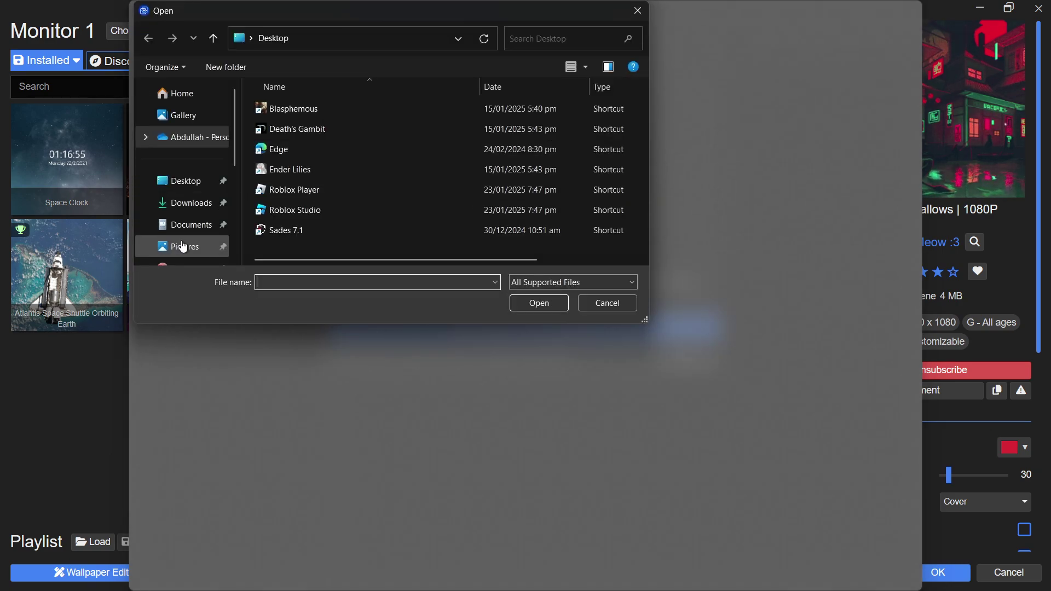
{"action": "left_click", "coordinate": [183, 247]}
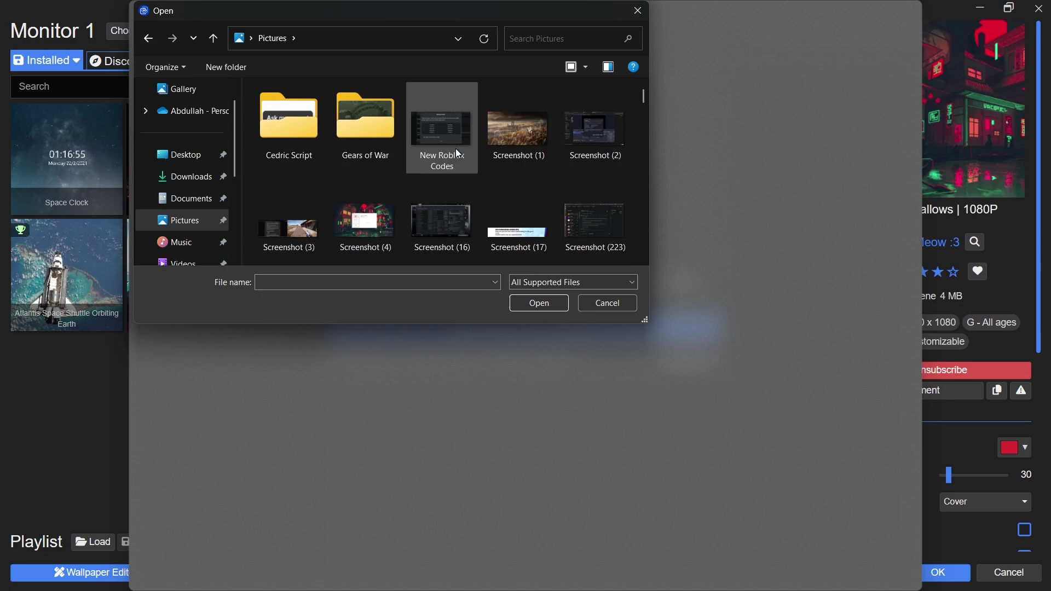
Build a scene project named Elden Ring from Screenshot (1) and save it.
{"action": "double_click", "coordinate": [512, 145]}
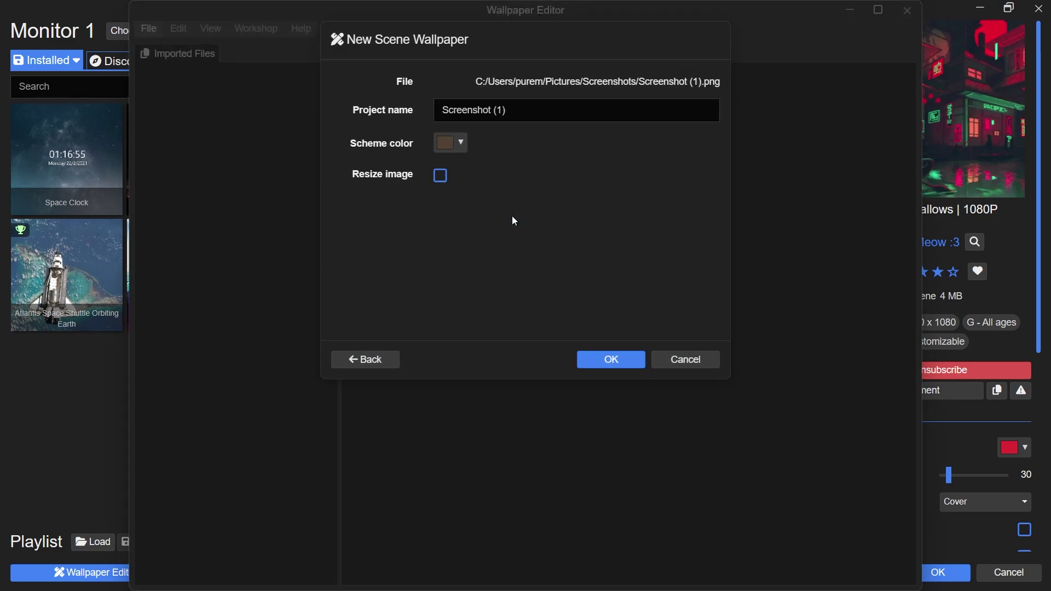
{"action": "left_click", "coordinate": [440, 177]}
{"action": "left_click", "coordinate": [440, 177]}
{"action": "left_click_drag", "start_coordinate": [504, 112], "coordinate": [436, 111]}
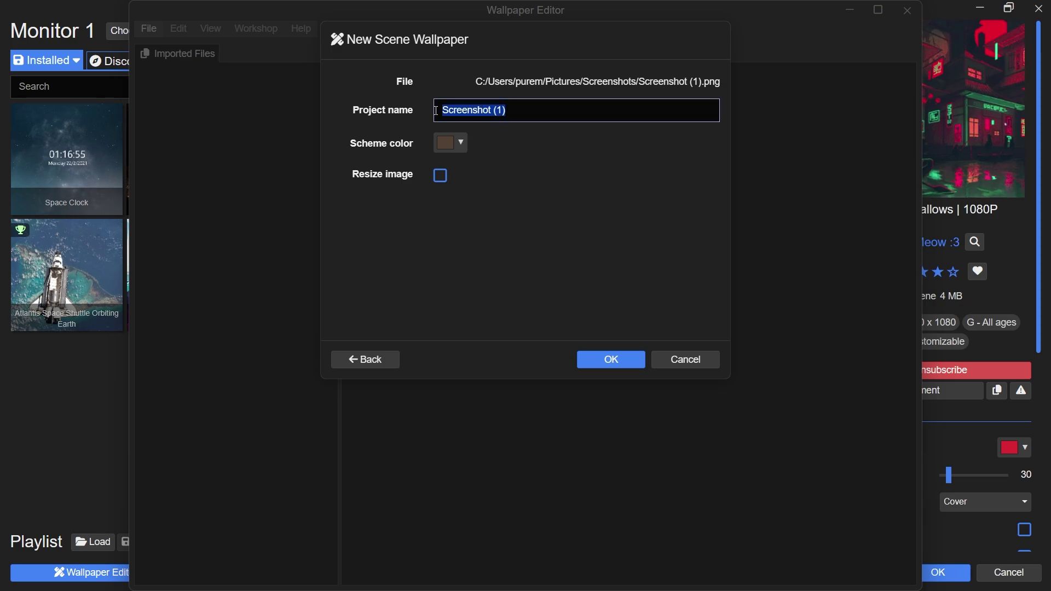
{"action": "left_click", "coordinate": [459, 140]}
{"action": "left_click", "coordinate": [520, 213]}
{"action": "left_click", "coordinate": [602, 366]}
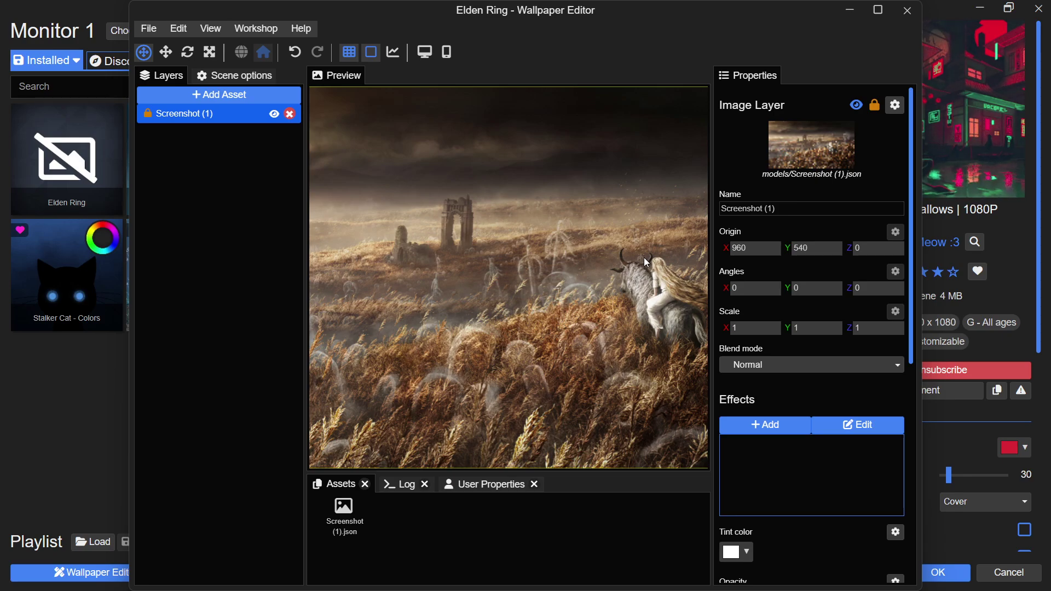
{"action": "key", "text": "ctrl+s"}
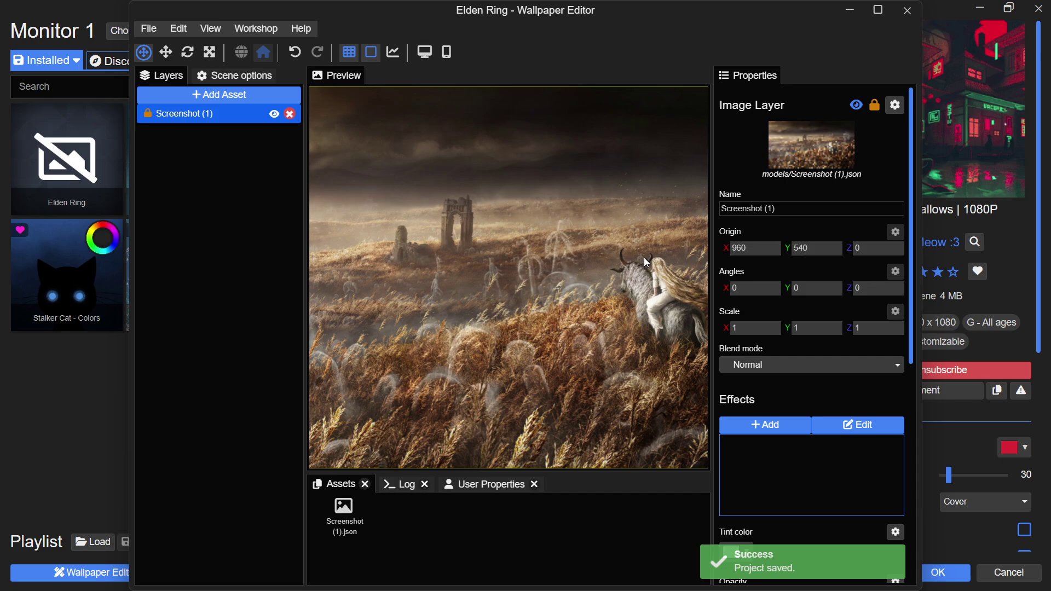
Add the Pulse effect from the Animate list to the Screenshot (1) layer.
{"action": "left_click", "coordinate": [743, 426]}
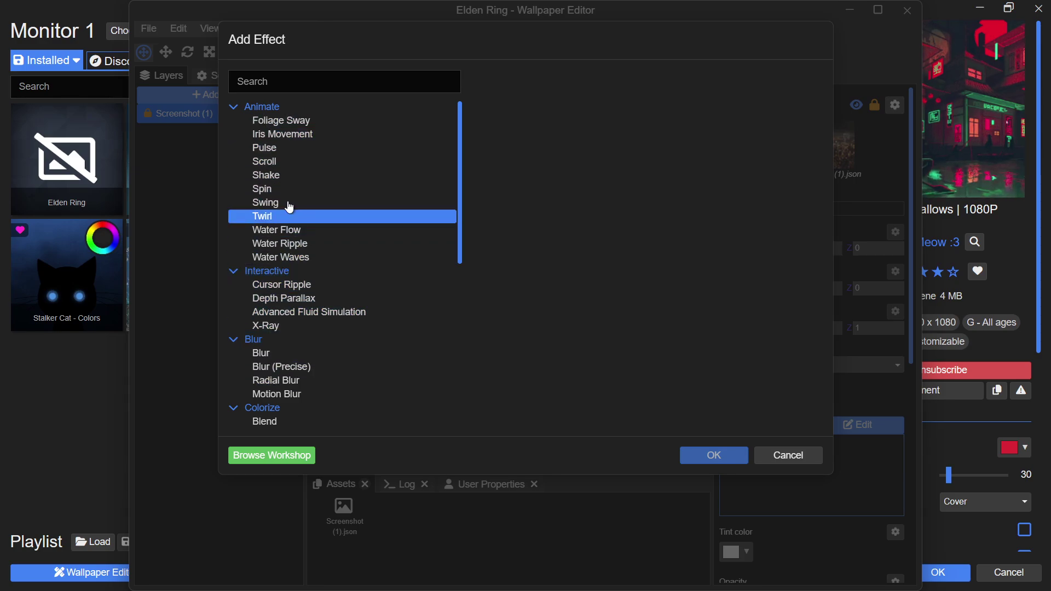
{"action": "left_click", "coordinate": [268, 149]}
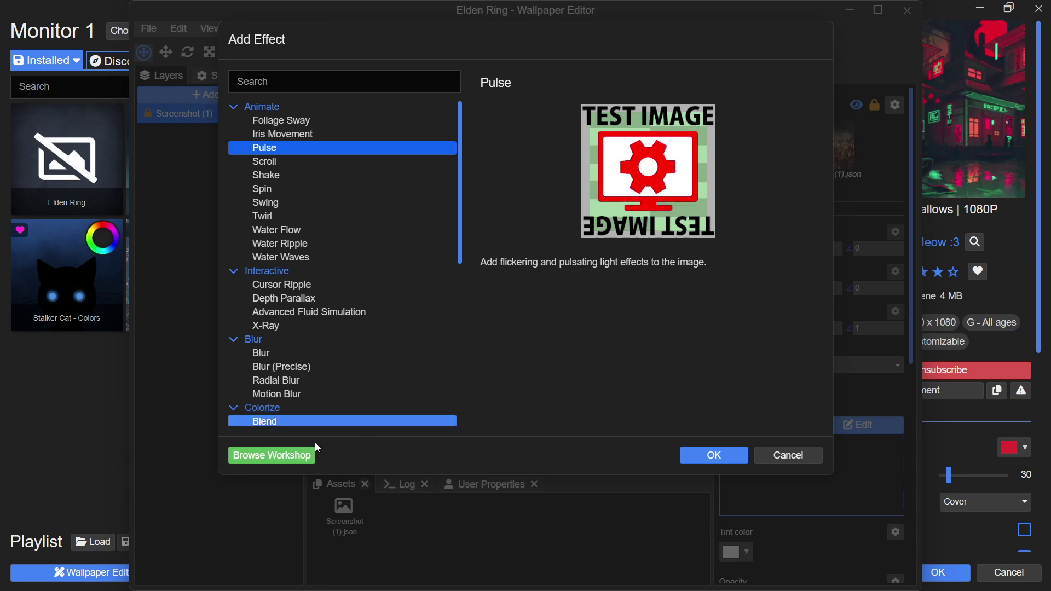
{"action": "left_click", "coordinate": [261, 454]}
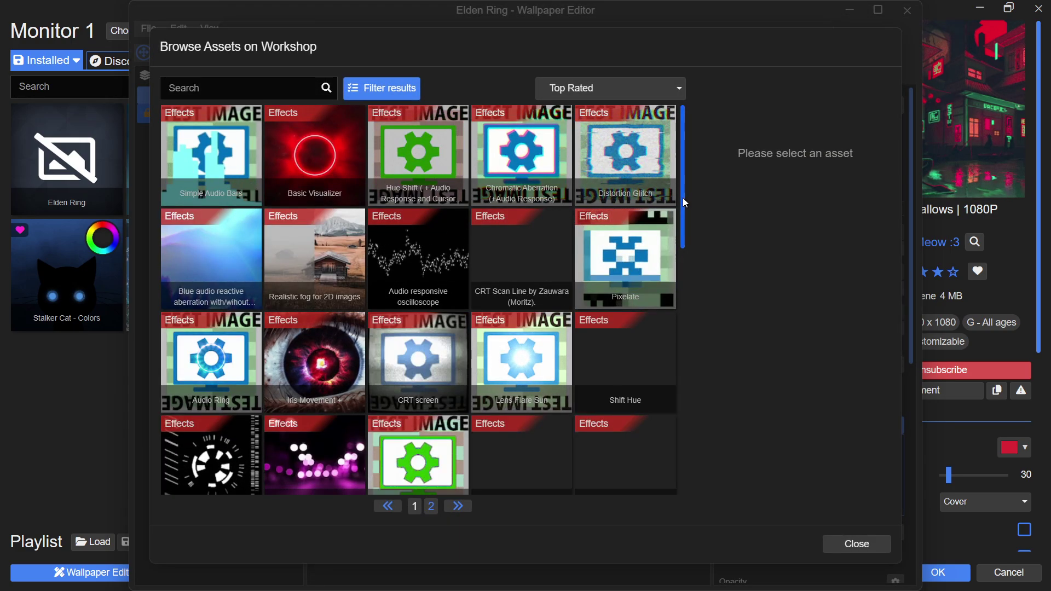
{"action": "left_click_drag", "start_coordinate": [683, 198], "coordinate": [694, 175]}
{"action": "left_click", "coordinate": [831, 541]}
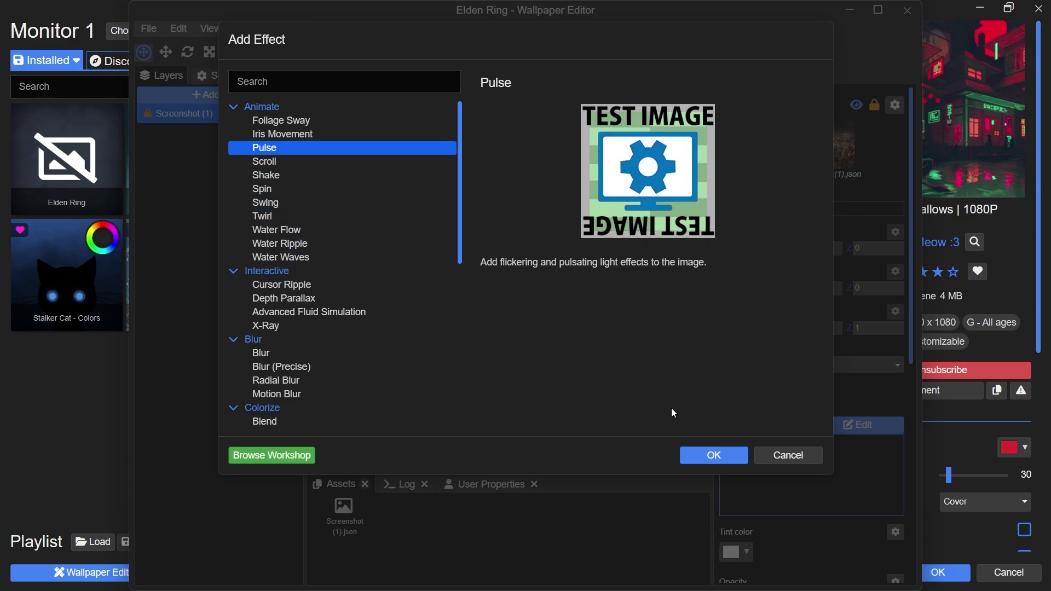
{"action": "left_click", "coordinate": [708, 456]}
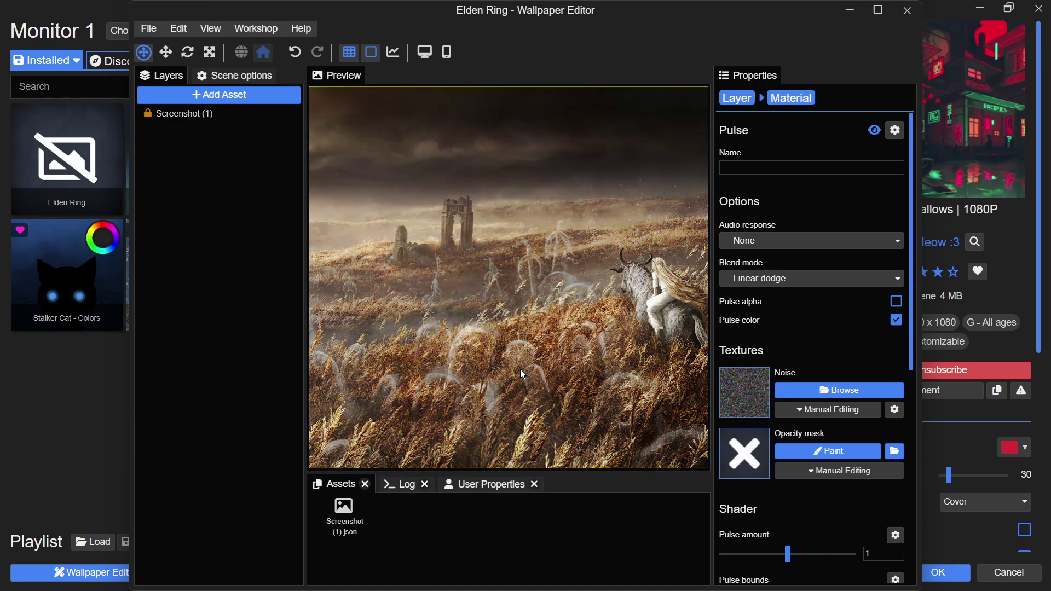
Set the Pulse effect's audio response to Center.
{"action": "left_click", "coordinate": [771, 242]}
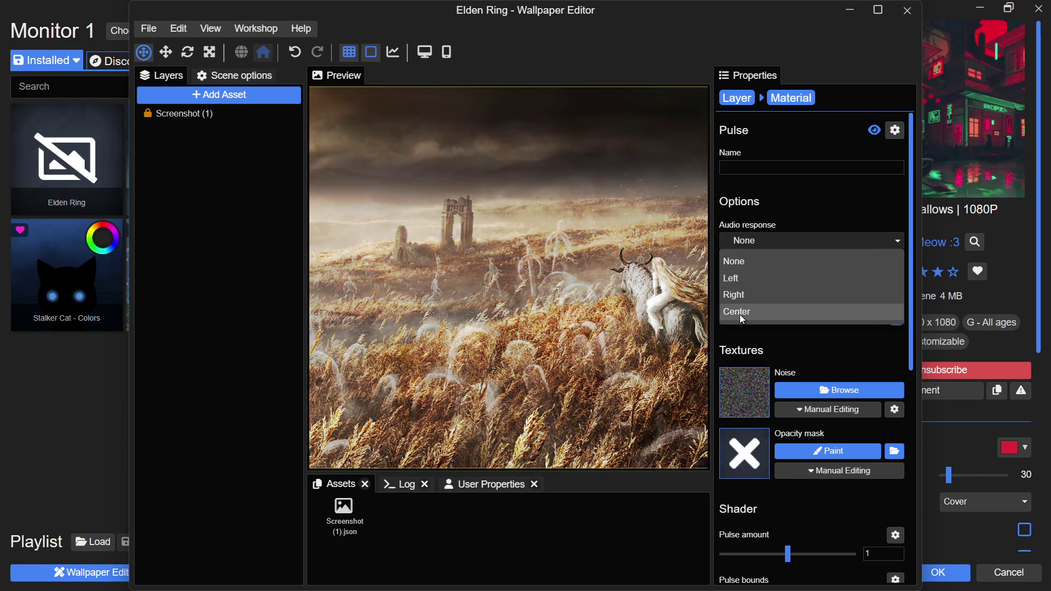
{"action": "left_click", "coordinate": [739, 314]}
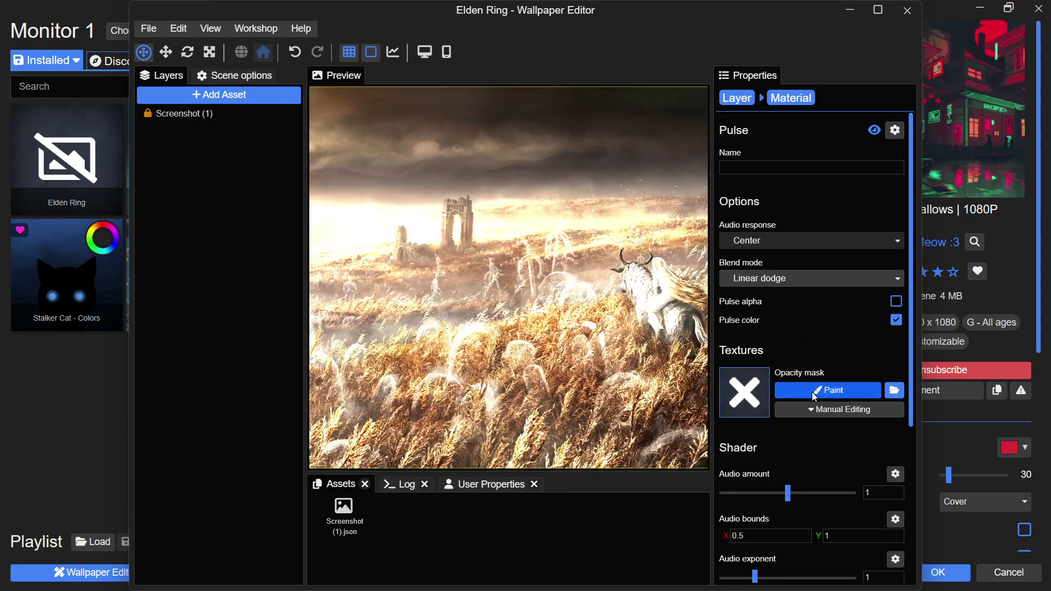
Set the opacity-mask brush to amount 237, size 31, opacity 99, and paint a first stroke.
{"action": "left_click", "coordinate": [812, 392]}
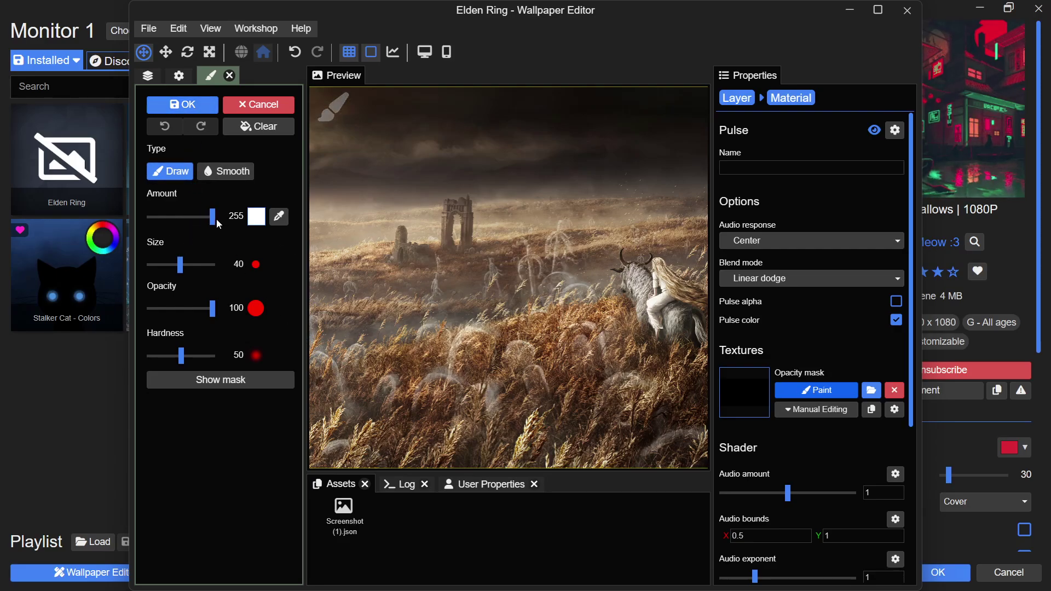
{"action": "left_click_drag", "start_coordinate": [212, 217], "coordinate": [208, 218]}
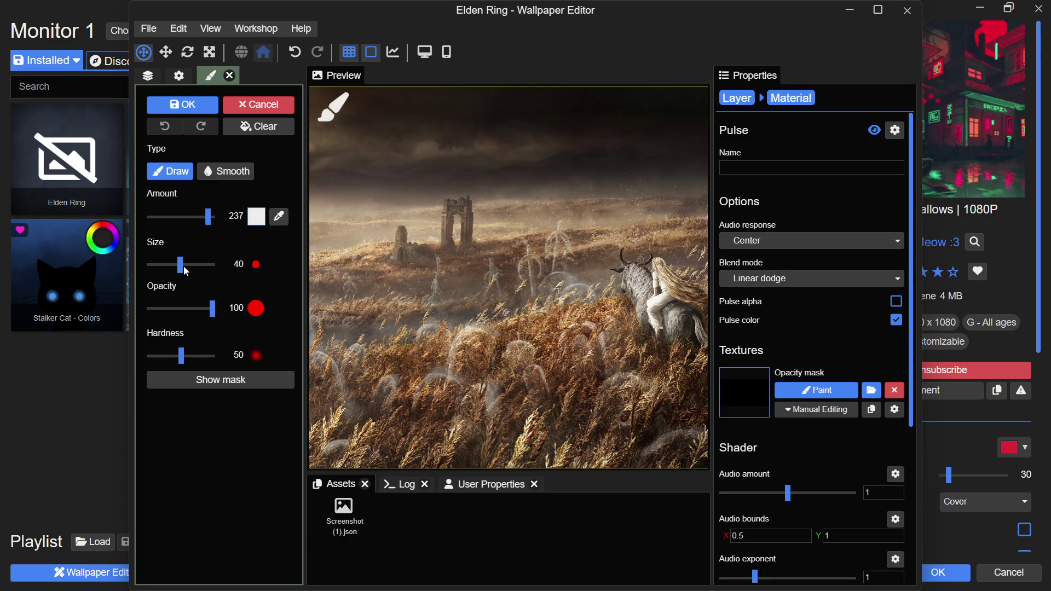
{"action": "left_click_drag", "start_coordinate": [185, 267], "coordinate": [179, 268]}
{"action": "scroll", "coordinate": [207, 316], "scroll_direction": "down", "scroll_amount": 1}
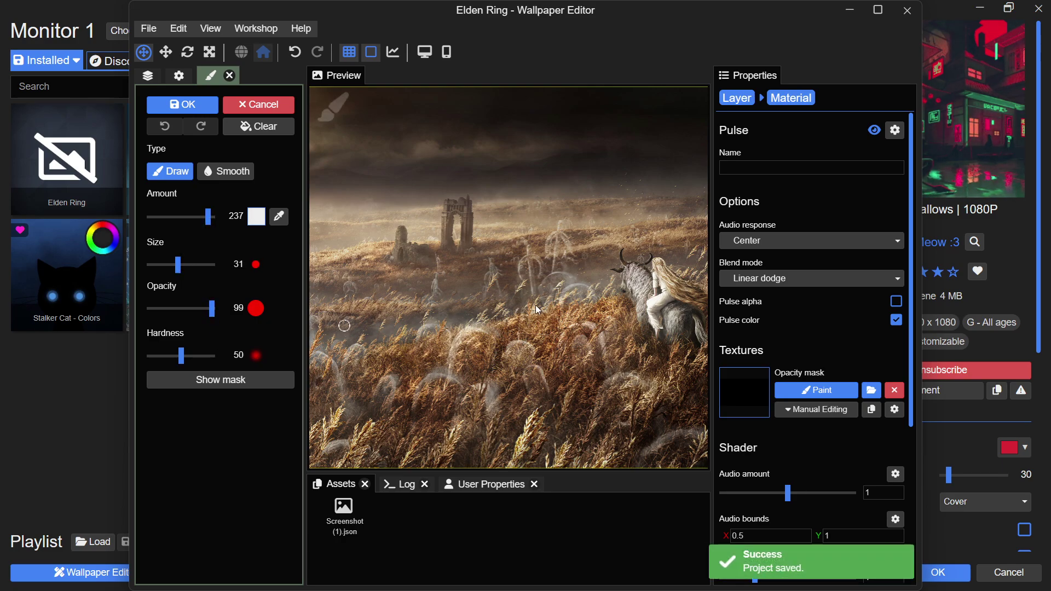
{"action": "left_click_drag", "start_coordinate": [662, 310], "coordinate": [667, 318]}
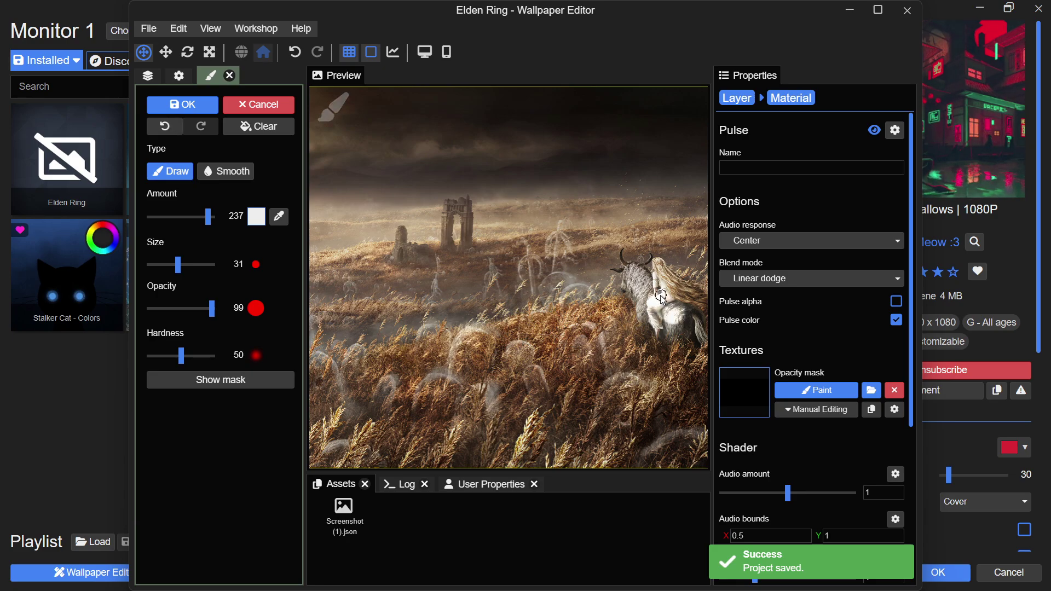
Paint the opacity mask over the rider and horse's head, then down the rider's body.
{"action": "left_click", "coordinate": [202, 378]}
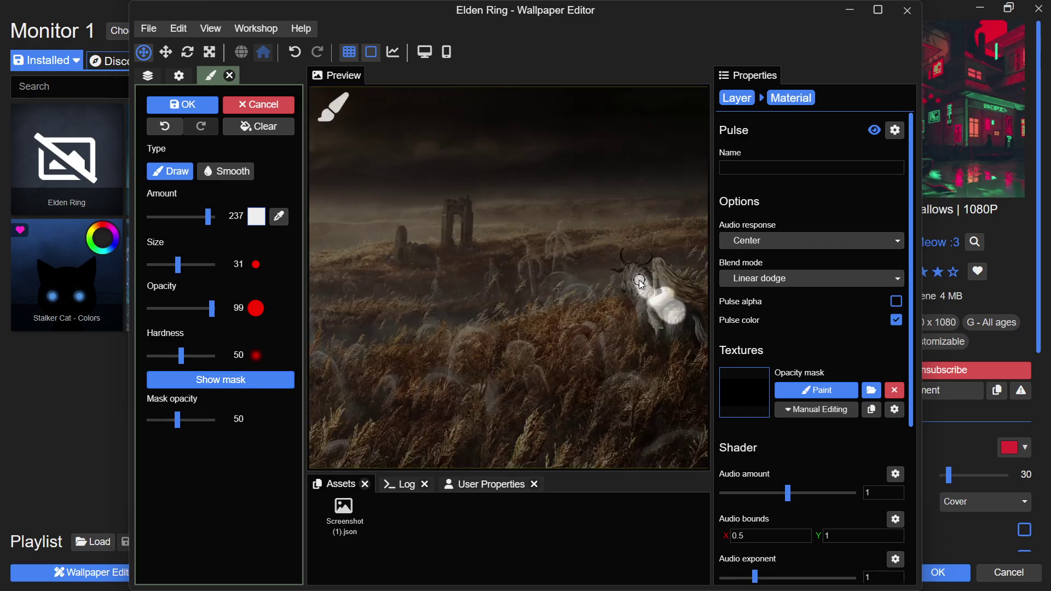
{"action": "left_click_drag", "start_coordinate": [642, 282], "coordinate": [635, 301]}
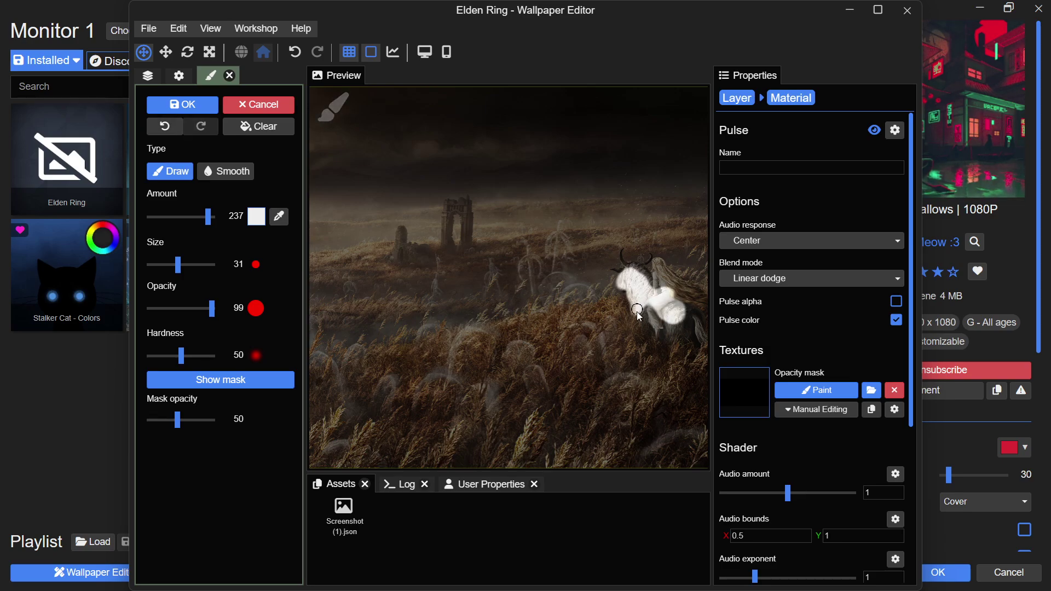
{"action": "mouse_move", "coordinate": [645, 311]}
{"action": "left_mouse_down"}
{"action": "mouse_move", "coordinate": [670, 333]}
{"action": "mouse_move", "coordinate": [697, 326]}
{"action": "mouse_move", "coordinate": [683, 291]}
{"action": "mouse_move", "coordinate": [656, 265]}
{"action": "mouse_move", "coordinate": [626, 273]}
{"action": "left_mouse_up"}
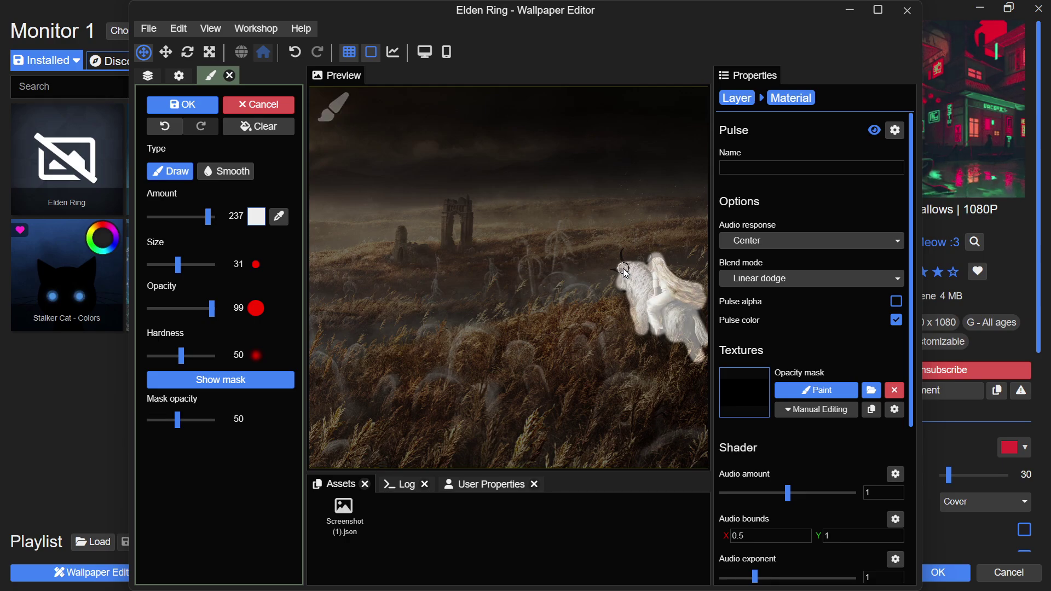
Confirm the painted rider mask and save the project.
{"action": "left_click", "coordinate": [204, 109]}
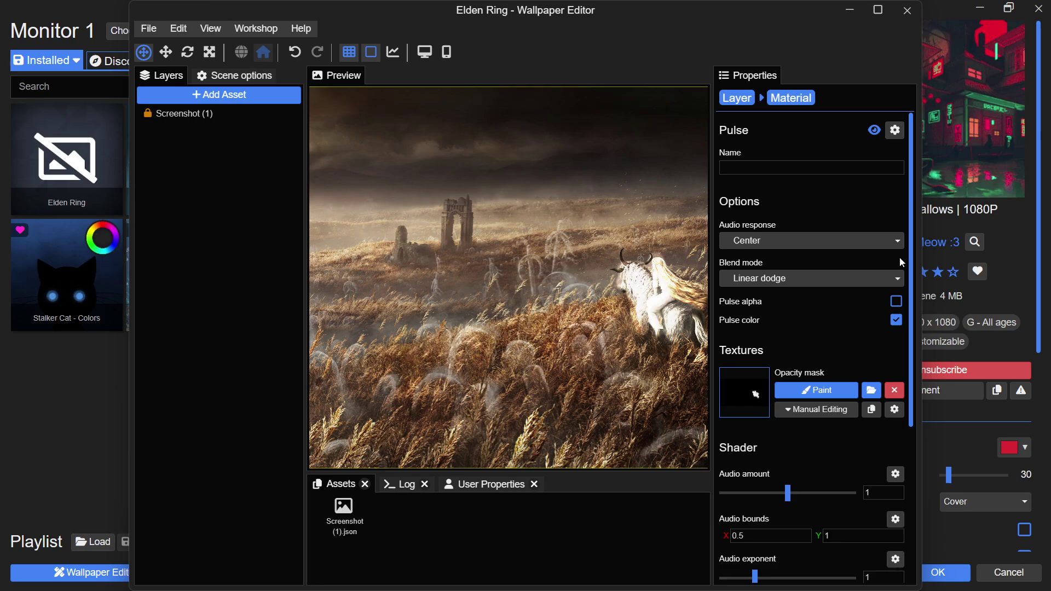
{"action": "left_click_drag", "start_coordinate": [908, 264], "coordinate": [914, 446]}
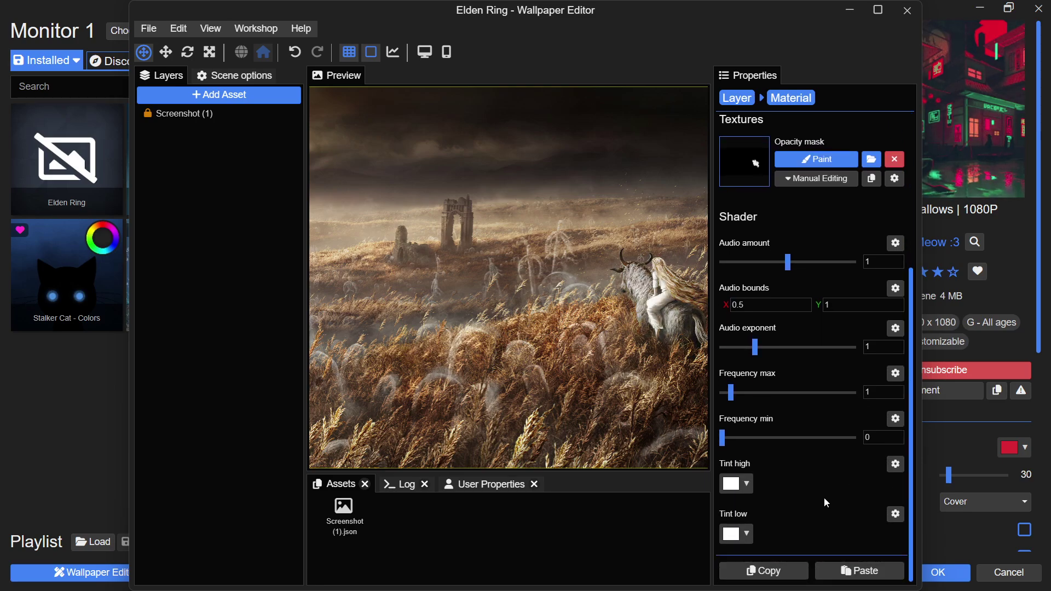
{"action": "scroll", "coordinate": [825, 353], "scroll_direction": "up", "scroll_amount": 5}
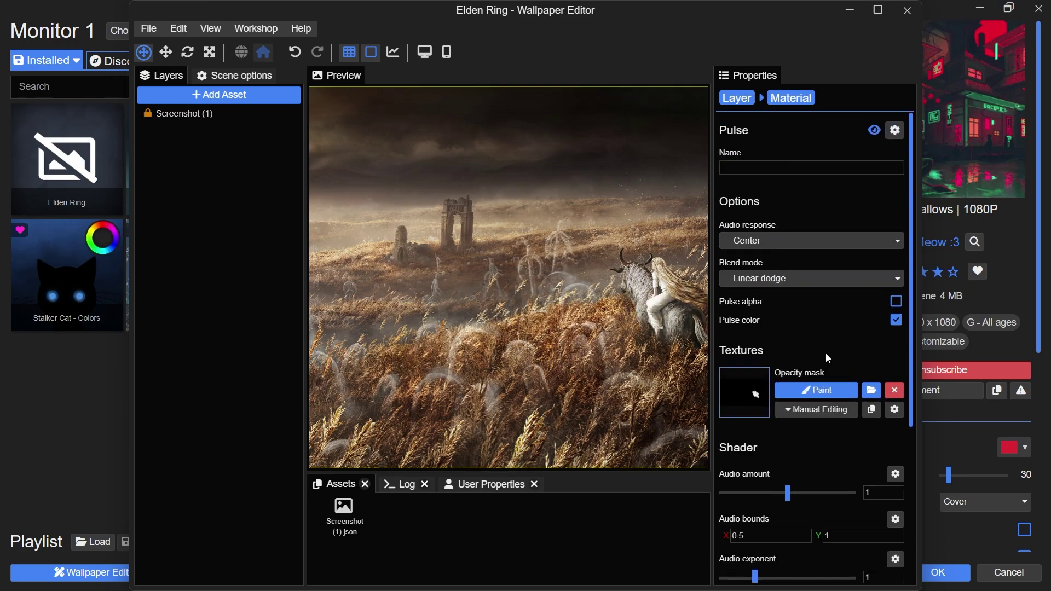
{"action": "key", "text": "ctrl+s"}
Keep the Pulse blend mode at Linear dodge.
{"action": "left_click", "coordinate": [760, 279]}
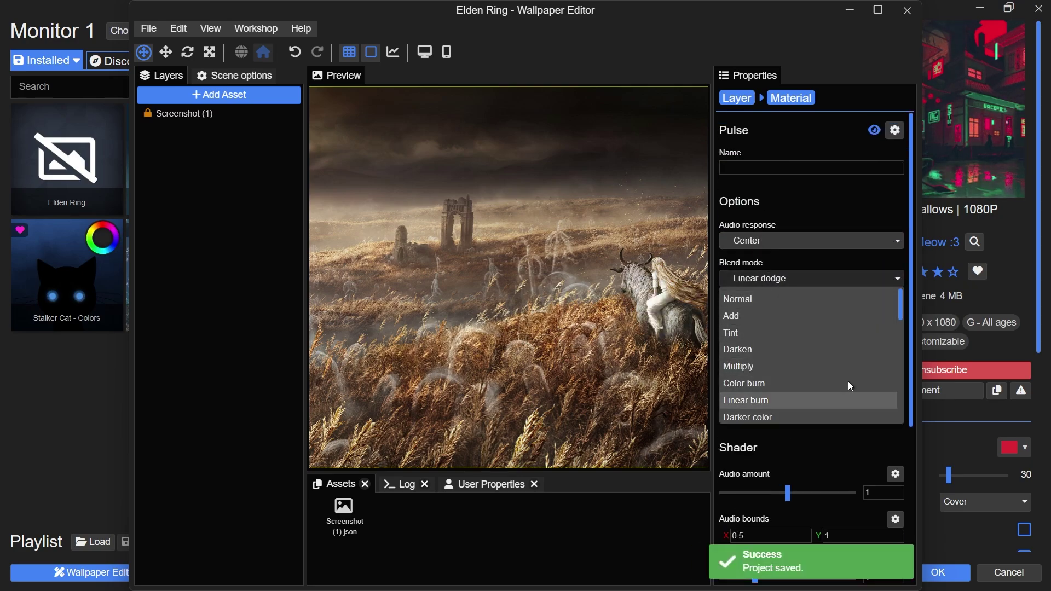
{"action": "left_click_drag", "start_coordinate": [903, 314], "coordinate": [902, 356]}
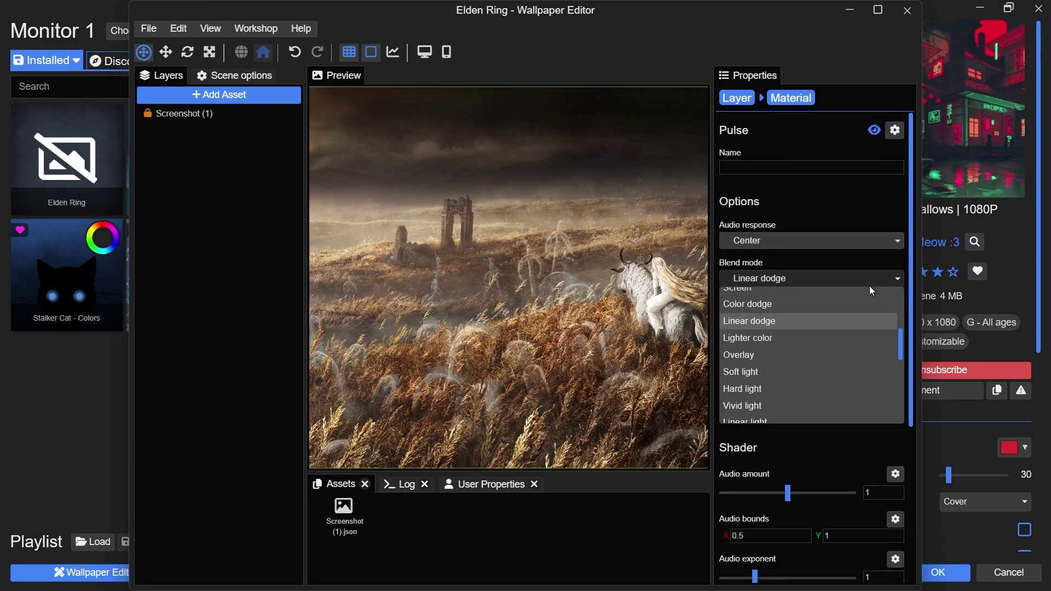
{"action": "left_click", "coordinate": [839, 204]}
{"action": "left_click_drag", "start_coordinate": [911, 209], "coordinate": [799, 411]}
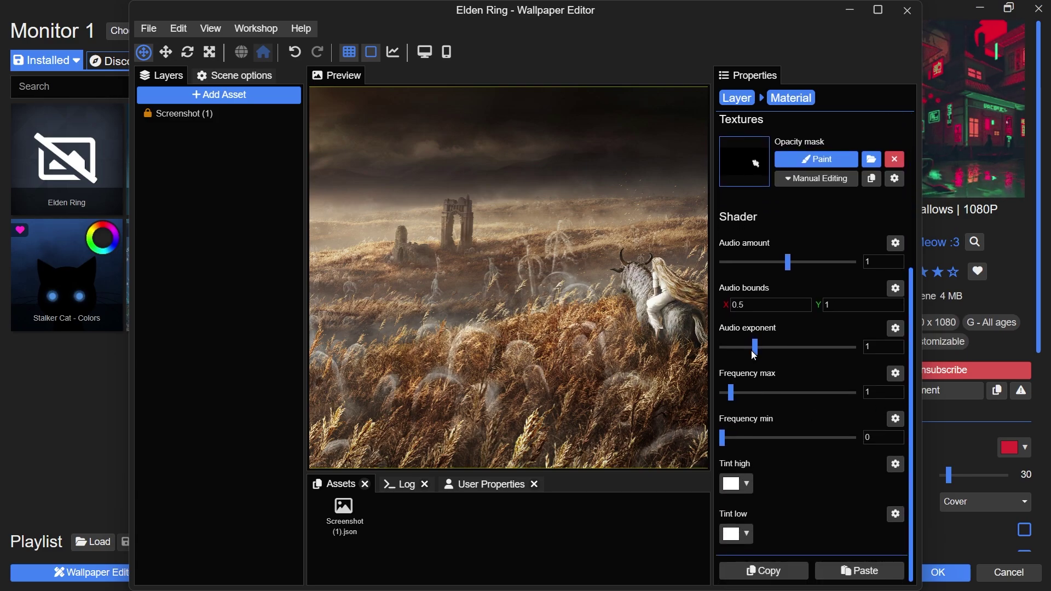
Set the Pulse audio exponent to 1.08, keep minimum frequency 0 and tints unchanged, then save.
{"action": "left_click_drag", "start_coordinate": [753, 355], "coordinate": [749, 353]}
{"action": "left_click_drag", "start_coordinate": [736, 392], "coordinate": [741, 392]}
{"action": "left_click", "coordinate": [736, 440]}
{"action": "left_click", "coordinate": [732, 443]}
{"action": "left_click", "coordinate": [735, 484]}
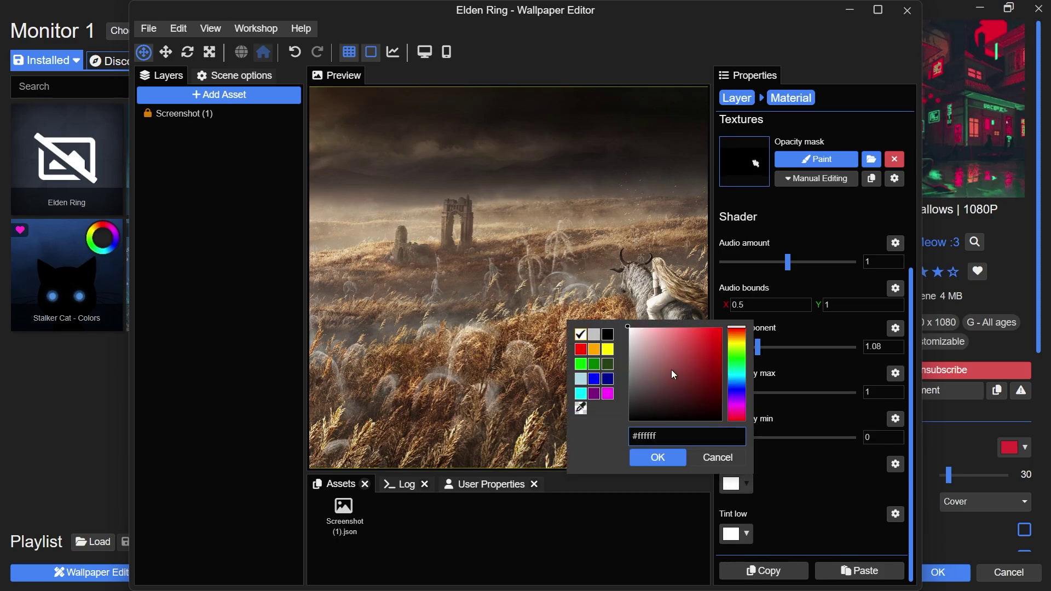
{"action": "left_click", "coordinate": [804, 467]}
{"action": "left_click", "coordinate": [732, 534]}
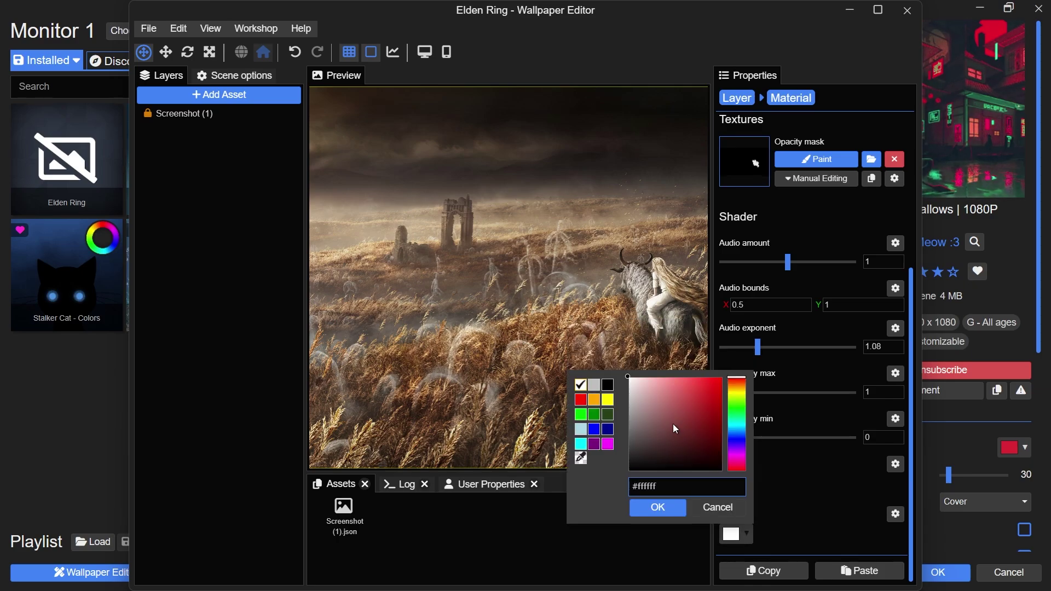
{"action": "left_click", "coordinate": [832, 490]}
{"action": "scroll", "coordinate": [832, 490], "scroll_direction": "up", "scroll_amount": 5}
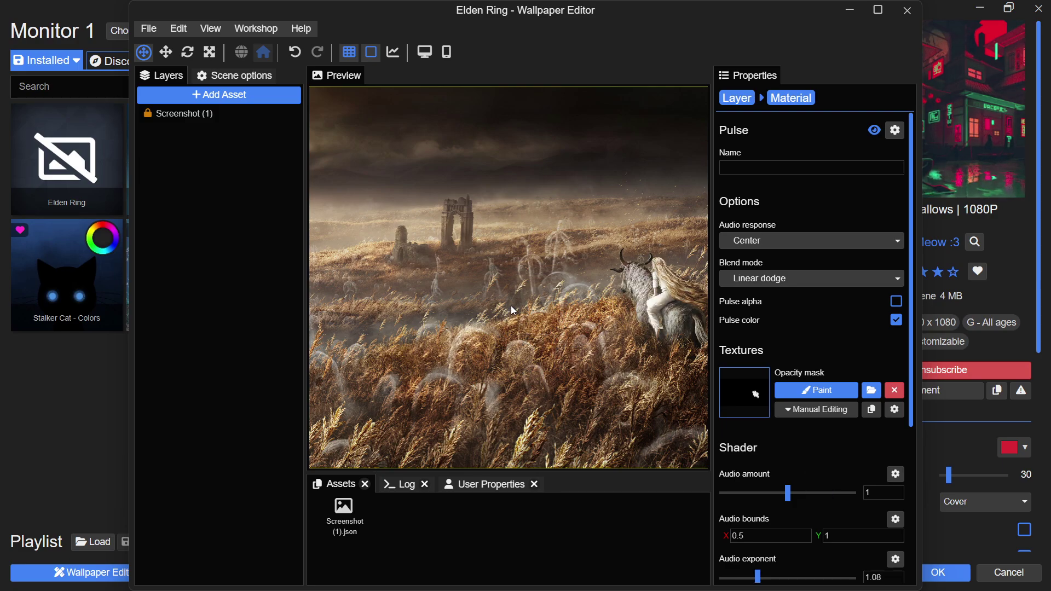
{"action": "key", "text": "ctrl+s"}
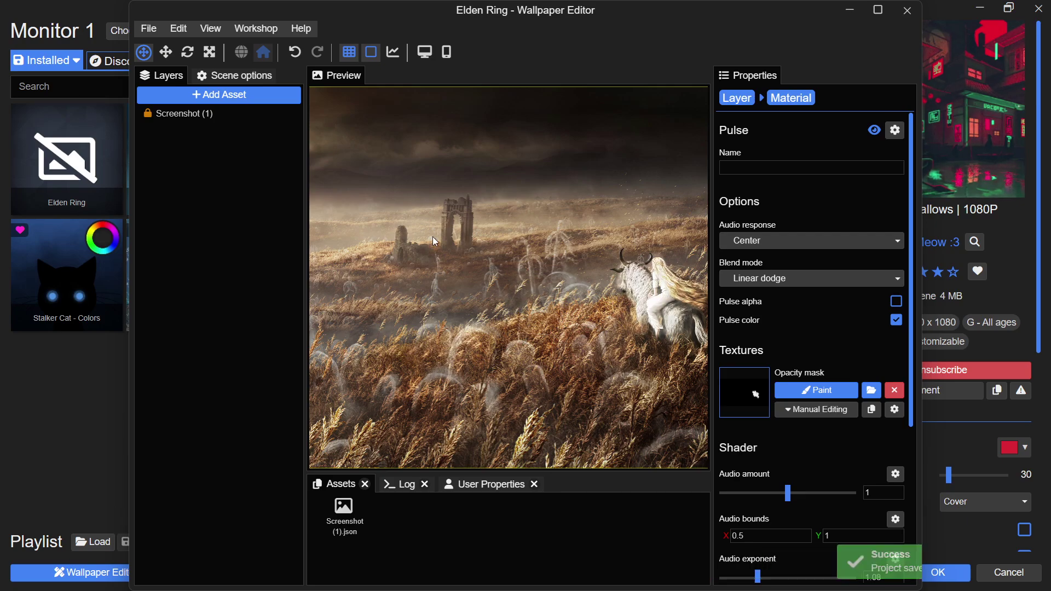
Apply the Elden Ring scene as the desktop wallpaper from the File menu and minimize the editor.
{"action": "left_click", "coordinate": [148, 28]}
{"action": "mouse_move", "coordinate": [178, 28]}
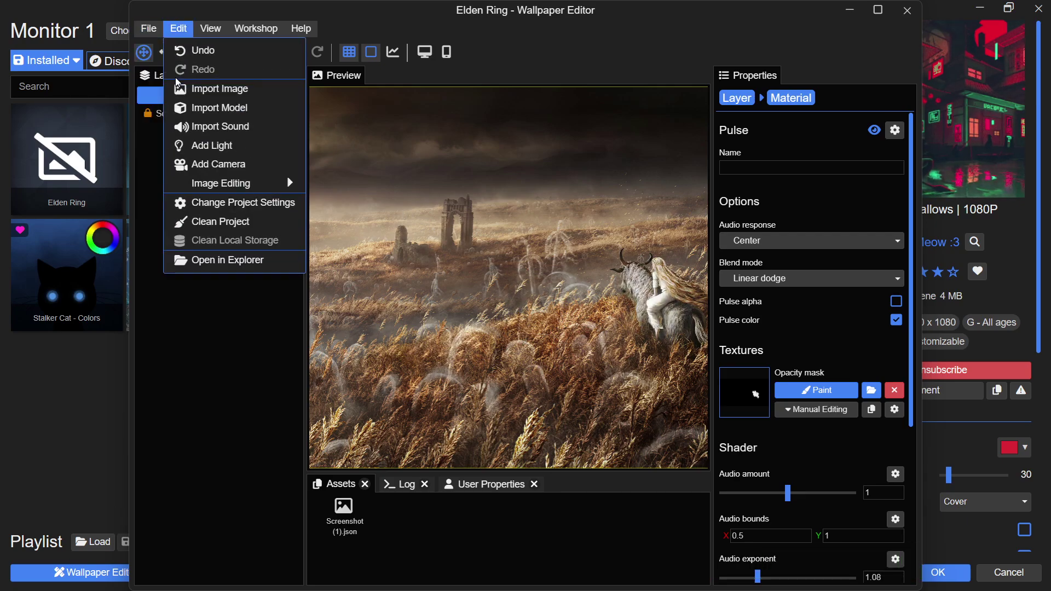
{"action": "mouse_move", "coordinate": [147, 30]}
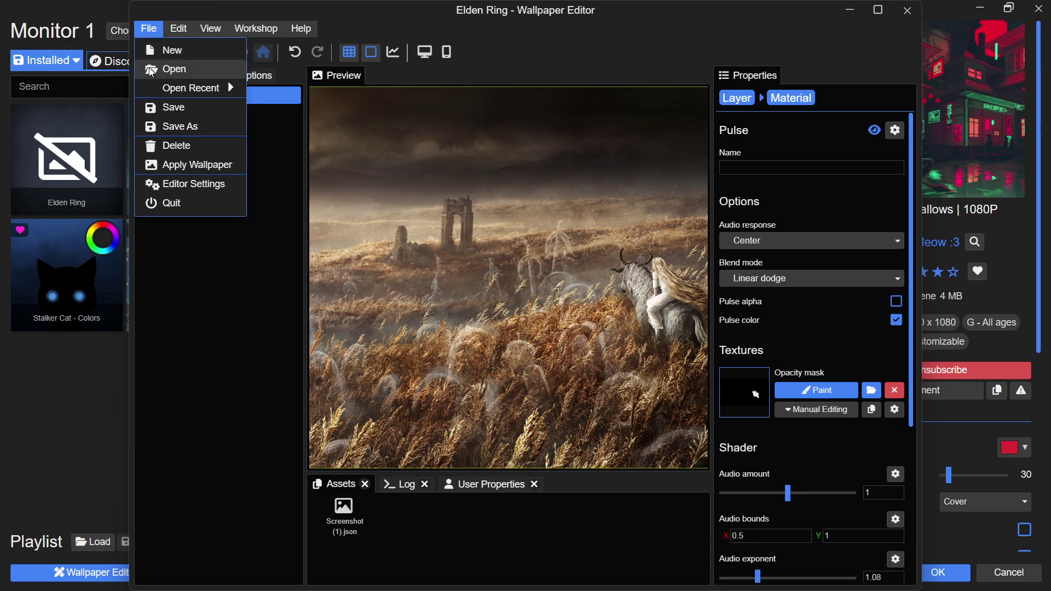
{"action": "left_click", "coordinate": [174, 162]}
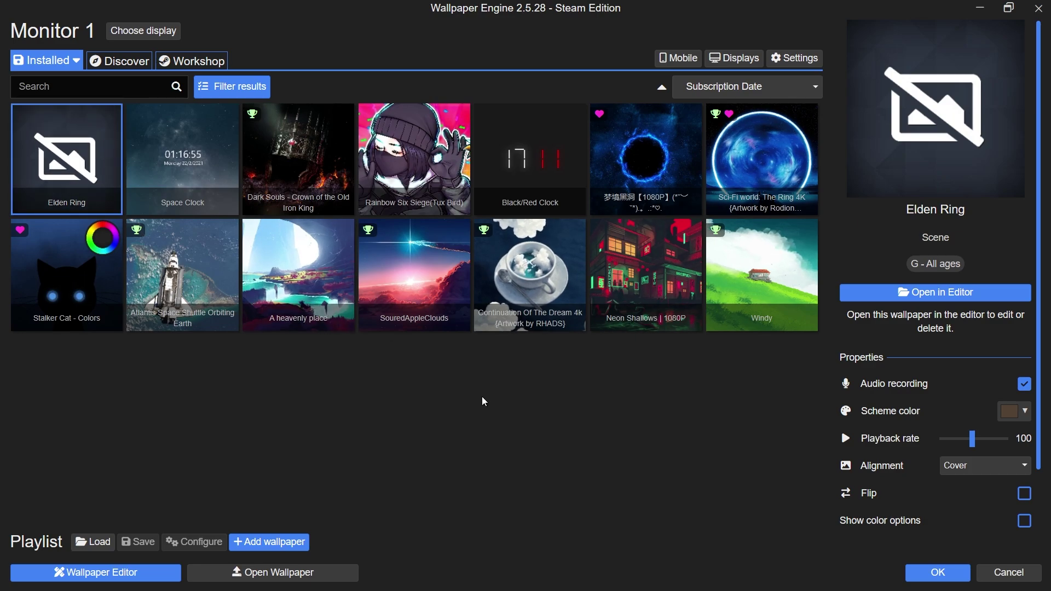
{"action": "left_click", "coordinate": [979, 8]}
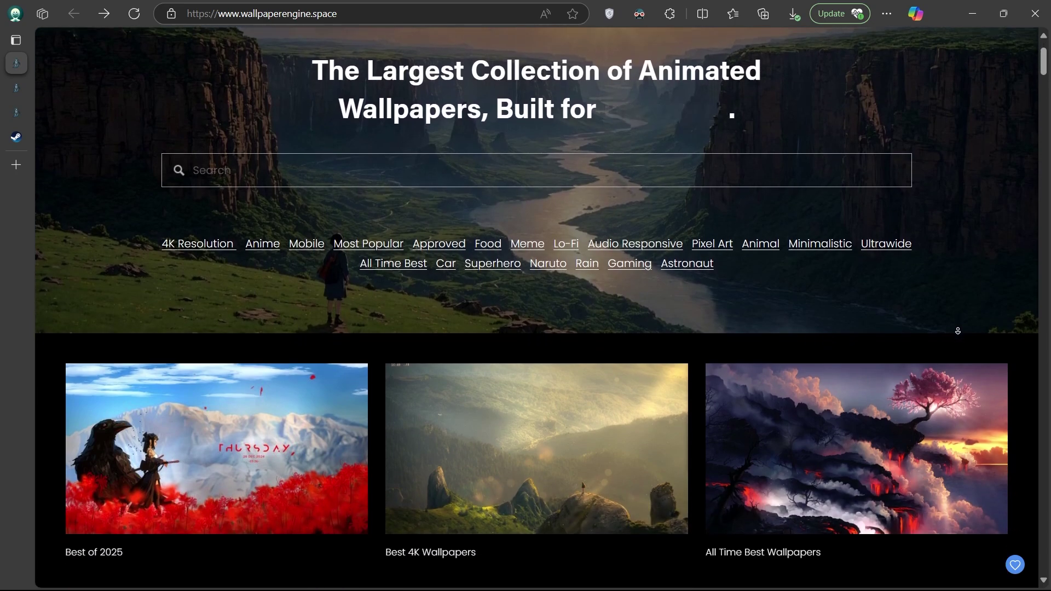
{"action": "scroll", "coordinate": [957, 330], "scroll_direction": "down", "scroll_amount": 8}
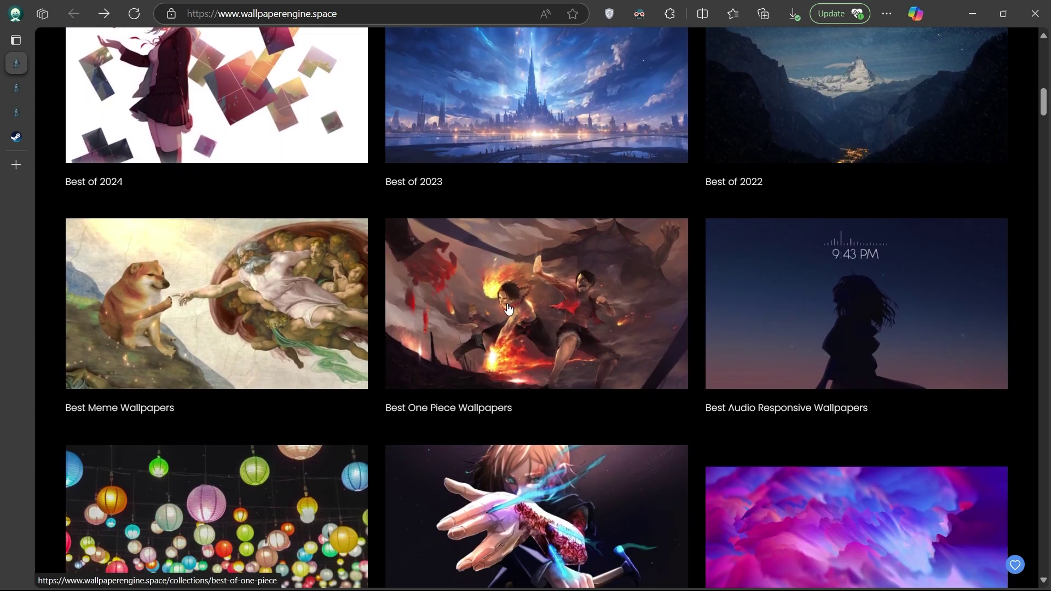
Open the Best One Piece Wallpapers collection and its Straw Hat Crew wallpaper page.
{"action": "left_click", "coordinate": [508, 310]}
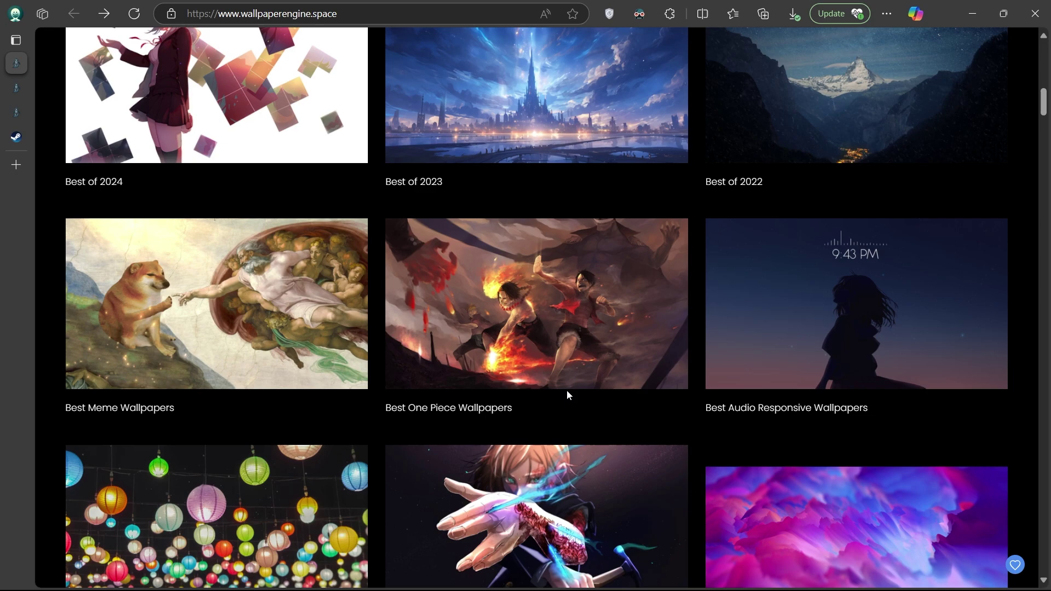
{"action": "middle_click", "coordinate": [967, 253]}
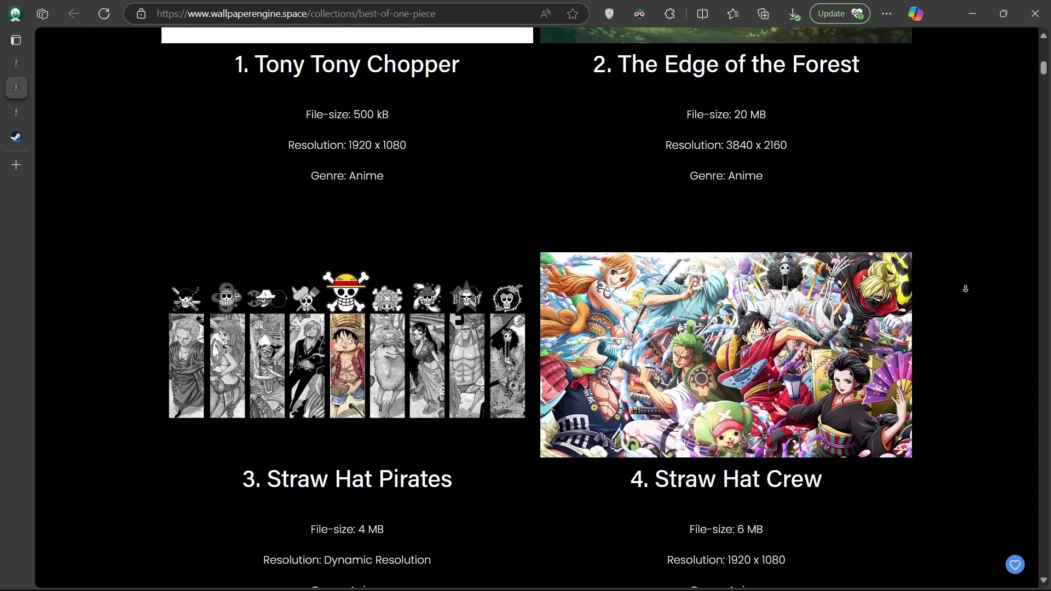
{"action": "middle_click", "coordinate": [738, 355]}
{"action": "left_click", "coordinate": [739, 355]}
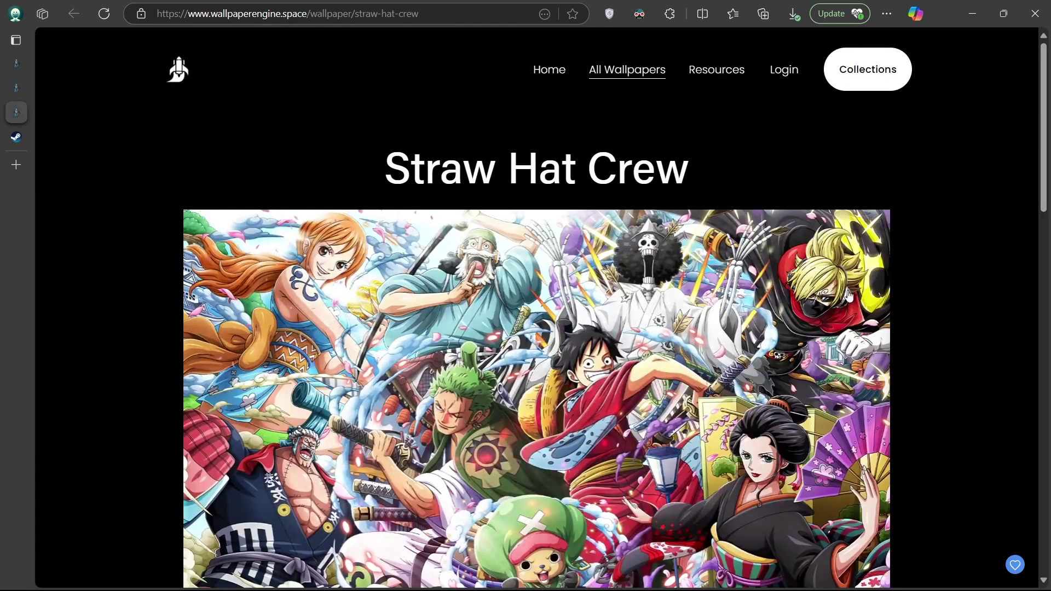
{"action": "scroll", "coordinate": [963, 339], "scroll_direction": "down", "scroll_amount": 3}
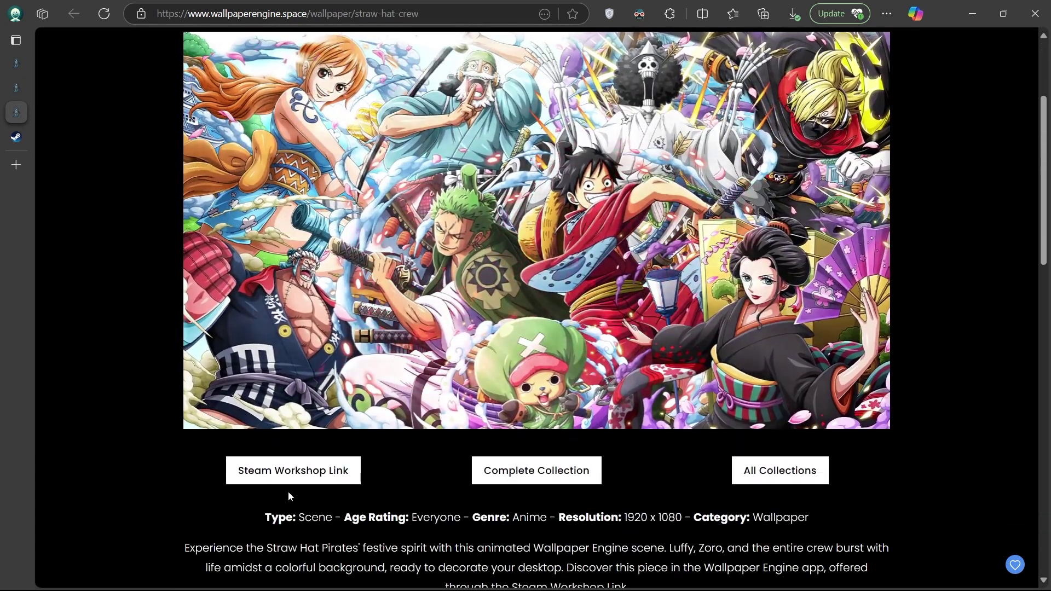
Follow the Straw Hat Crew Steam Workshop link to its workshop item page.
{"action": "left_click", "coordinate": [292, 472]}
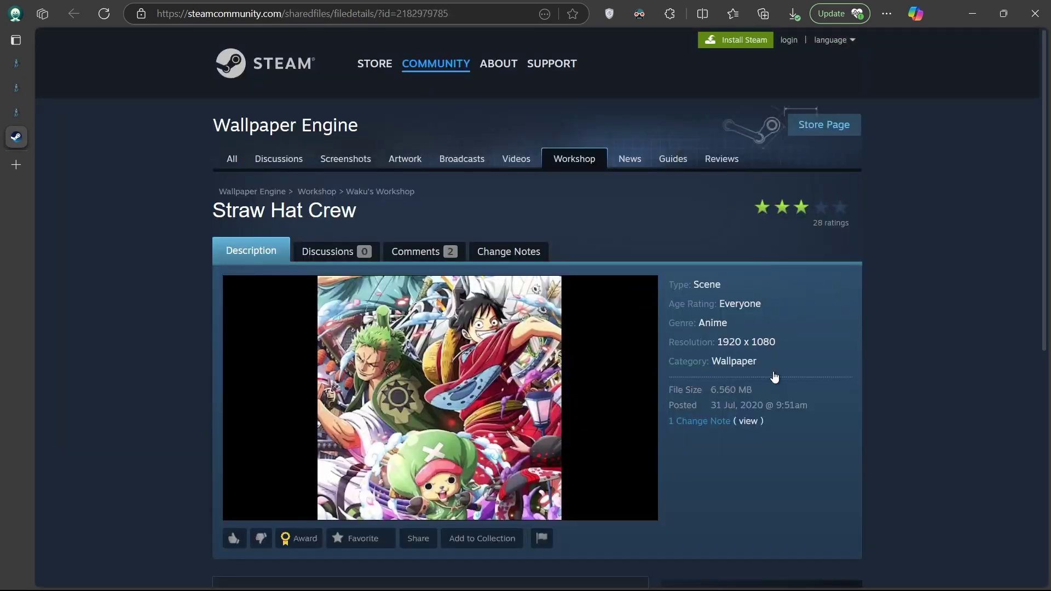
{"action": "middle_click", "coordinate": [945, 354]}
{"action": "middle_click", "coordinate": [945, 354]}
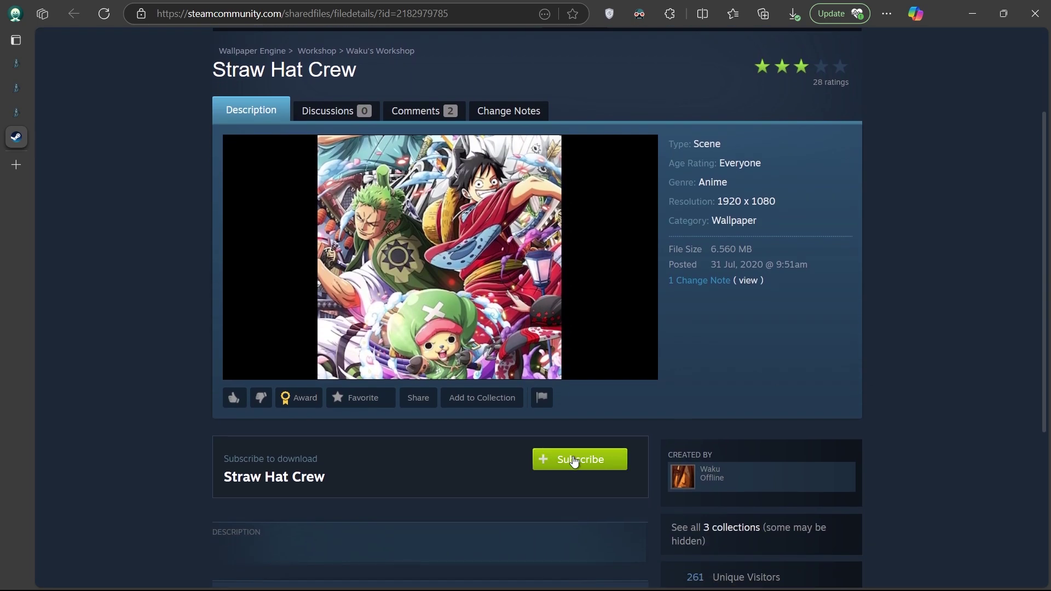